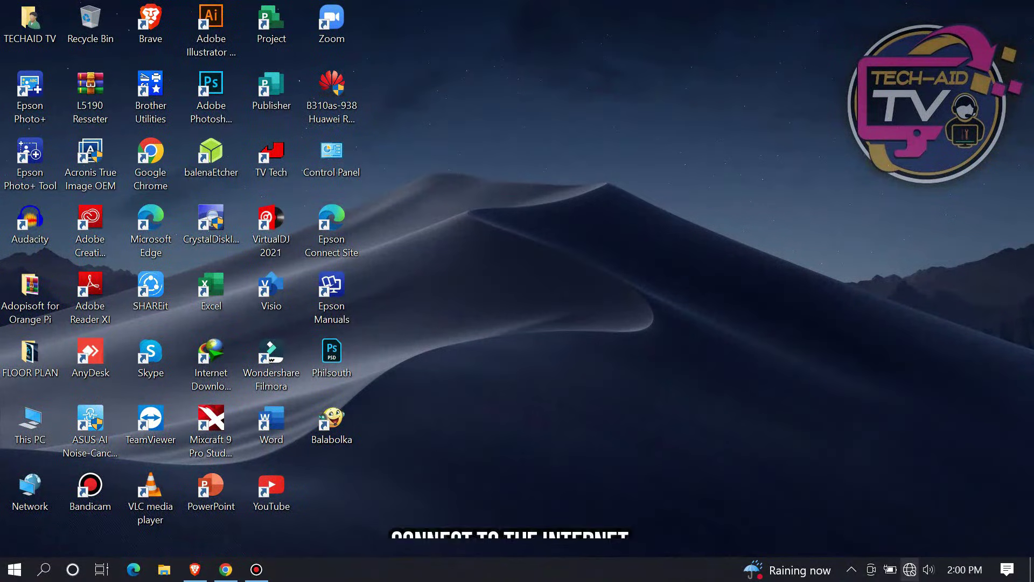
Step: Connect the computer to the Artifex Main Wi-Fi network with automatic connection enabled
{"action": "left_click", "coordinate": [910, 570]}
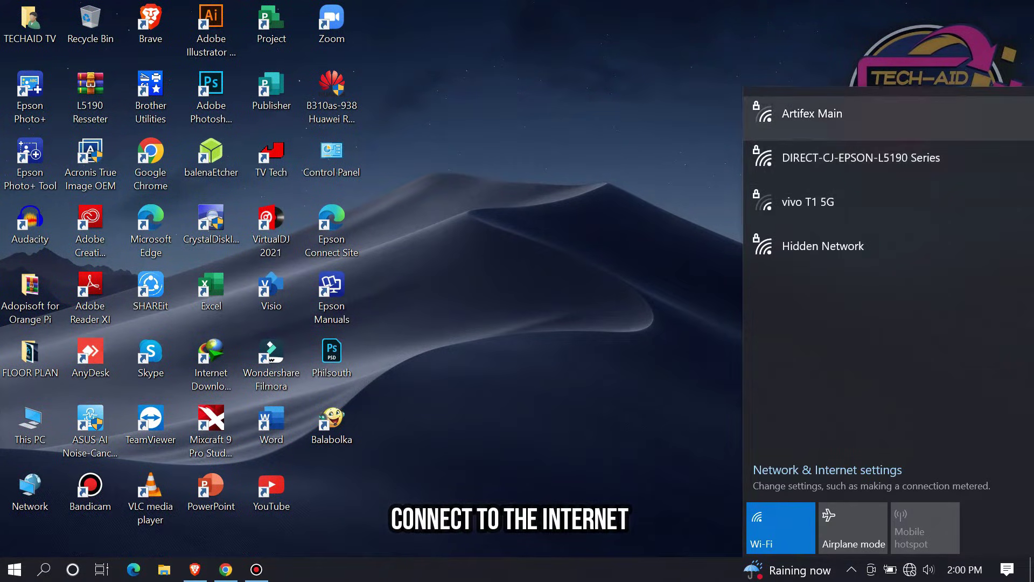
{"action": "left_click", "coordinate": [812, 114]}
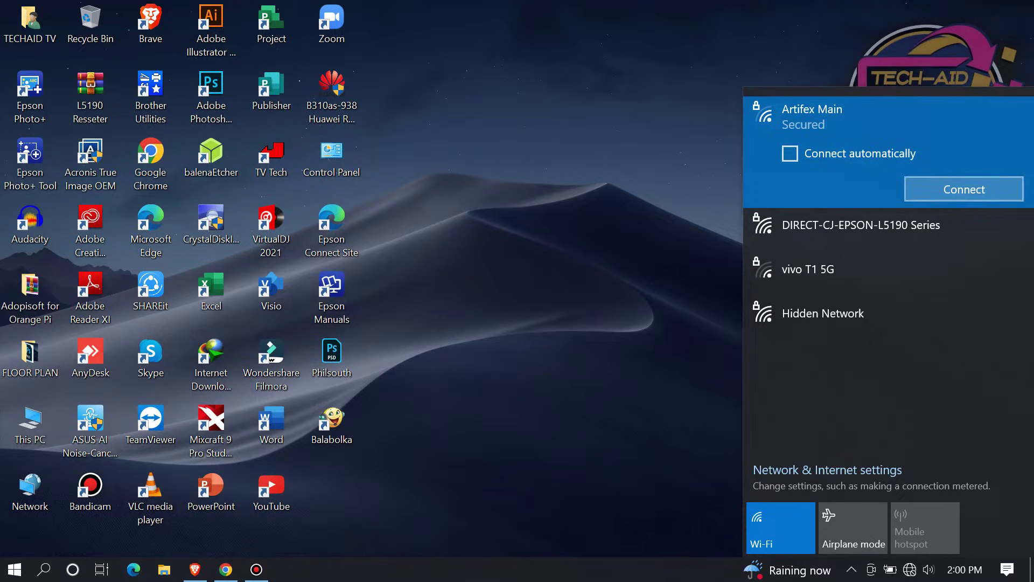
{"action": "left_click", "coordinate": [790, 153]}
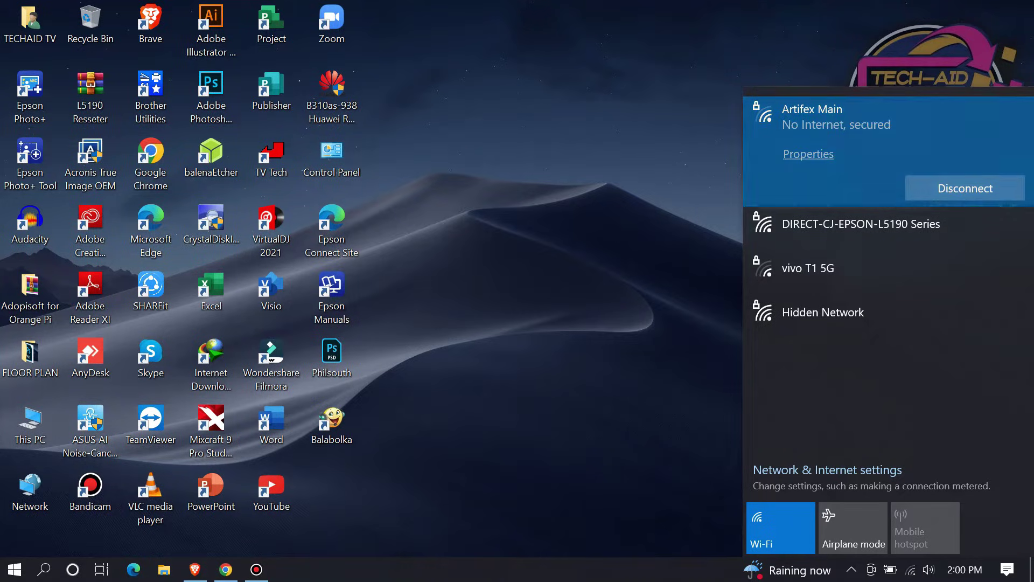
{"action": "key", "text": "Escape"}
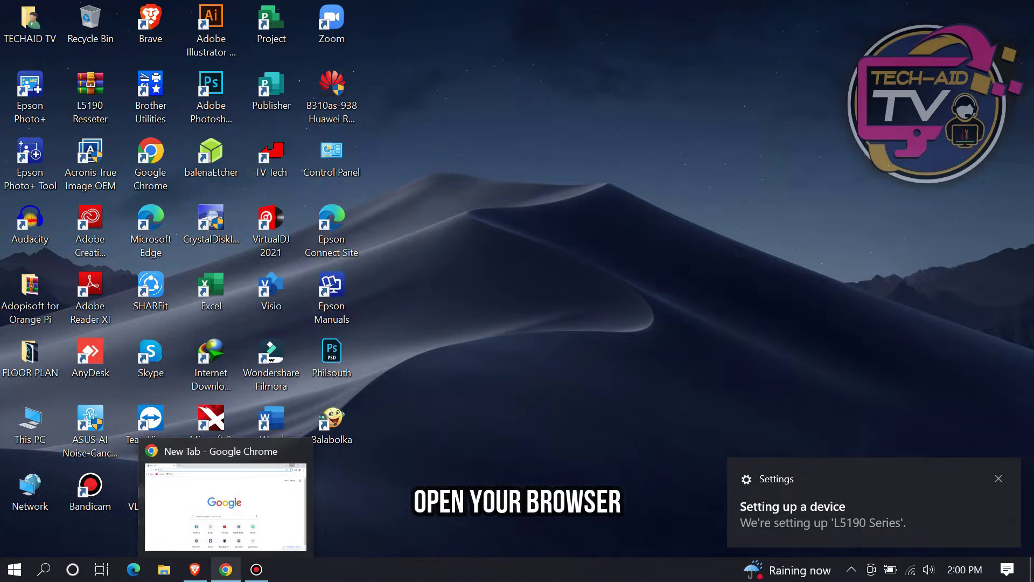
Step: Switch to Google Chrome and go to google.com
{"action": "left_click", "coordinate": [226, 570]}
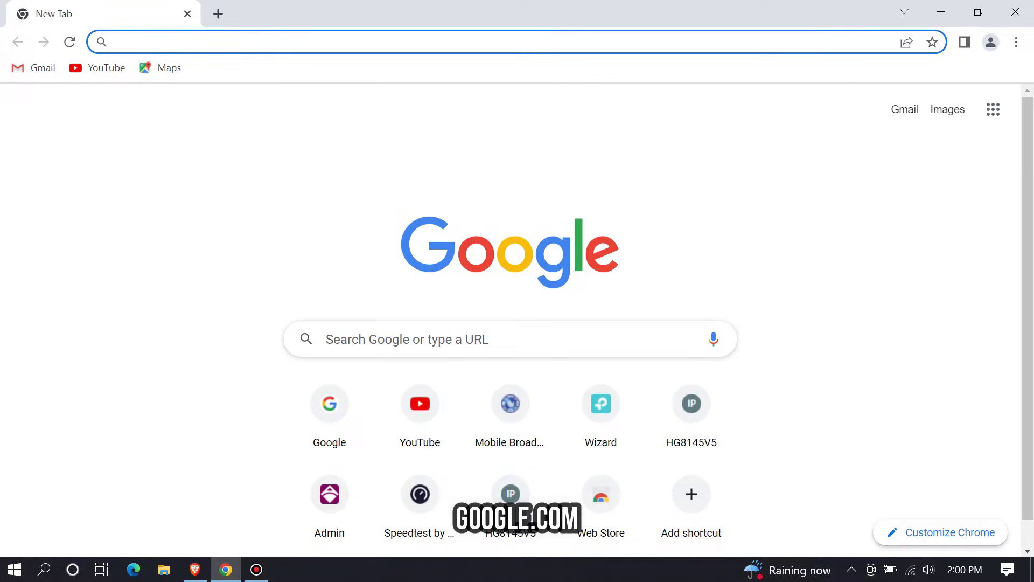
{"action": "type", "text": "goog"}
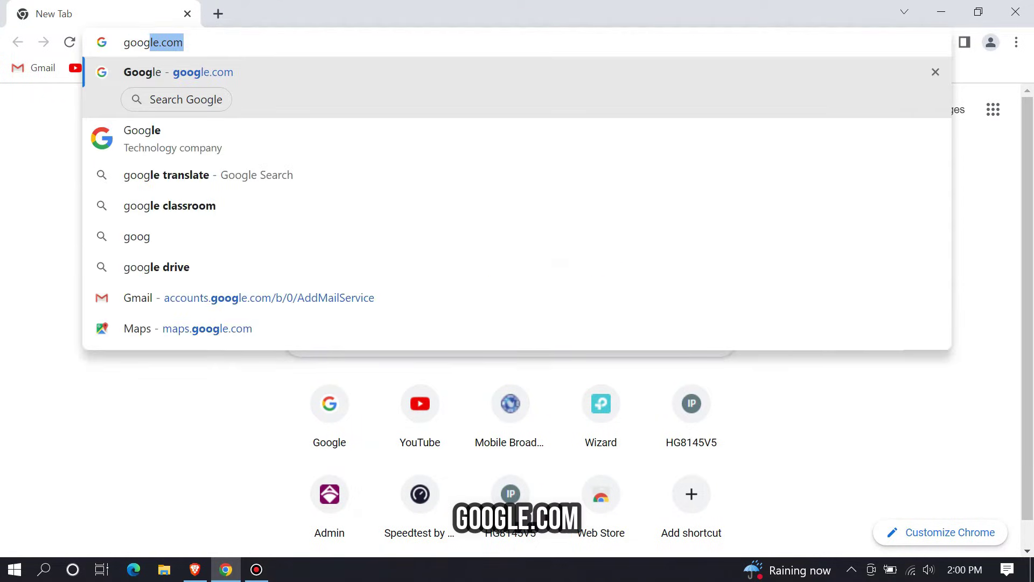
{"action": "type", "text": "le.com"}
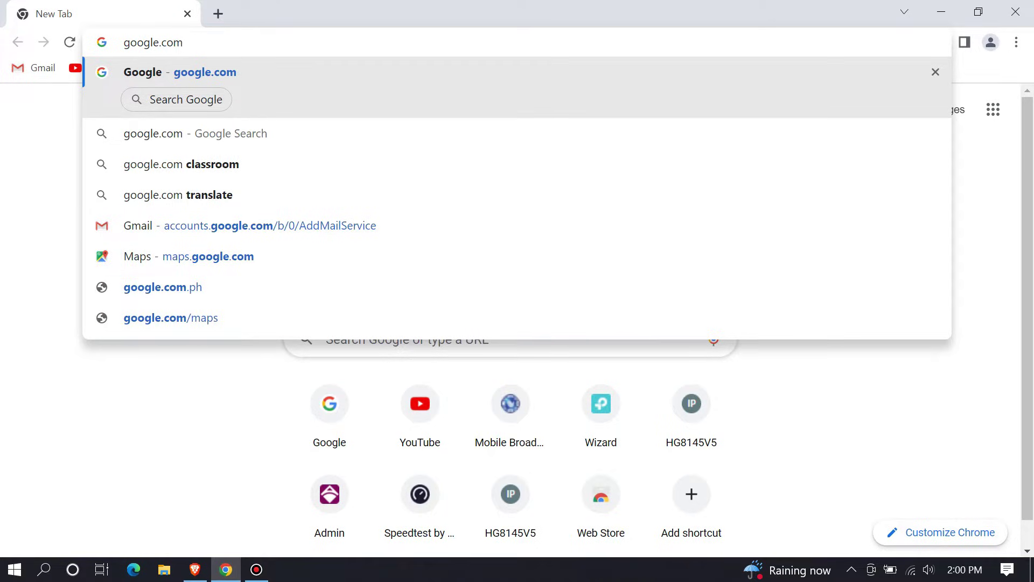
{"action": "key", "text": "Return"}
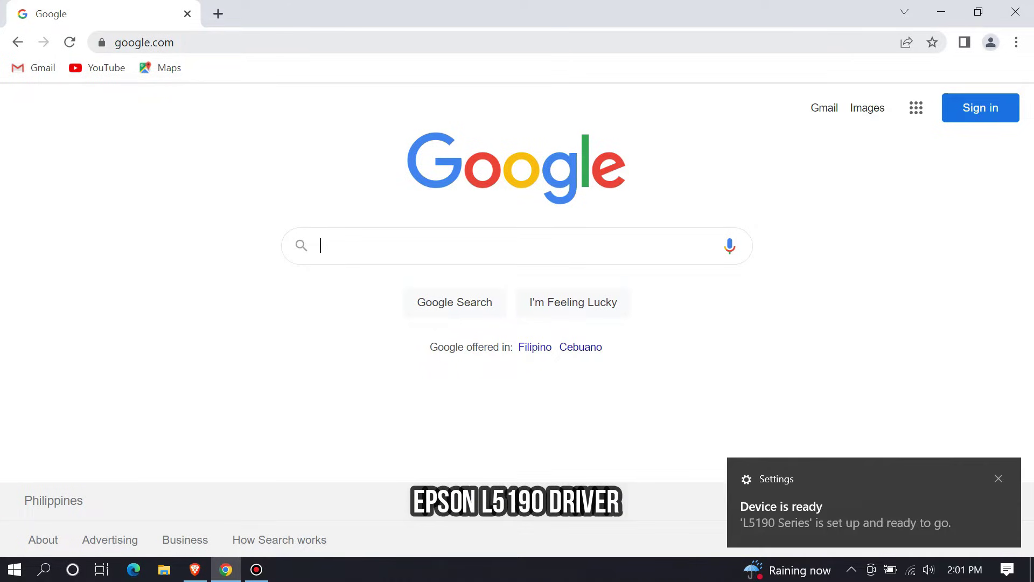
Step: Search for EPSON L5190 DRIVER and open the epson.com.jm support page for the Epson L5190
{"action": "type", "text": "EPS"}
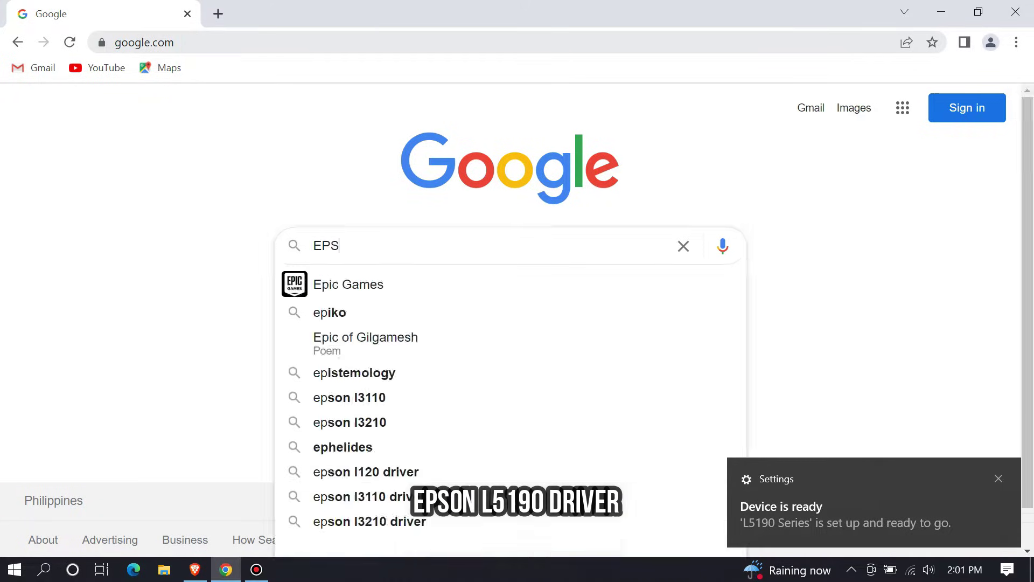
{"action": "type", "text": "ON "}
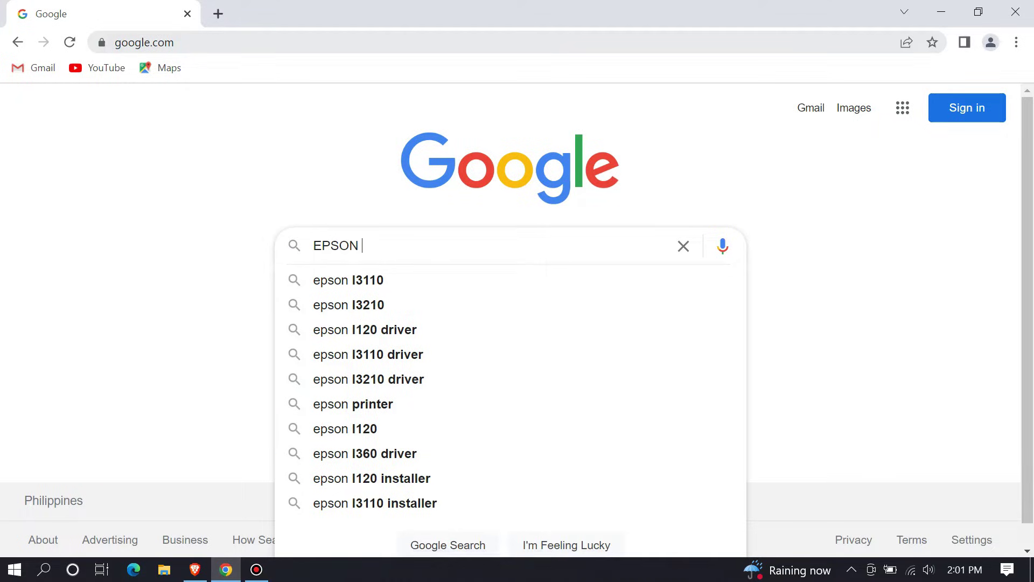
{"action": "type", "text": "L5190 DRIVER"}
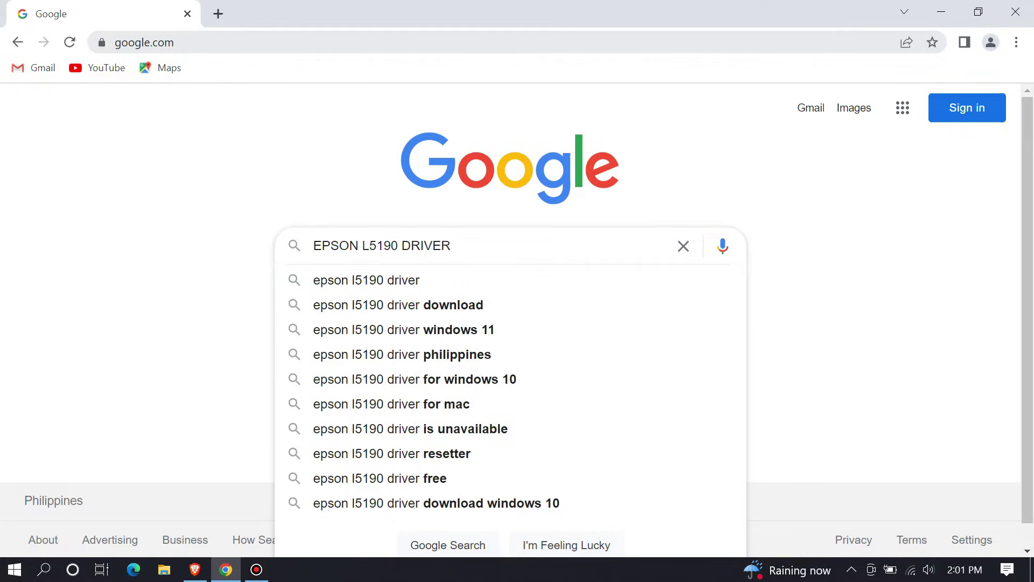
{"action": "key", "text": "Return"}
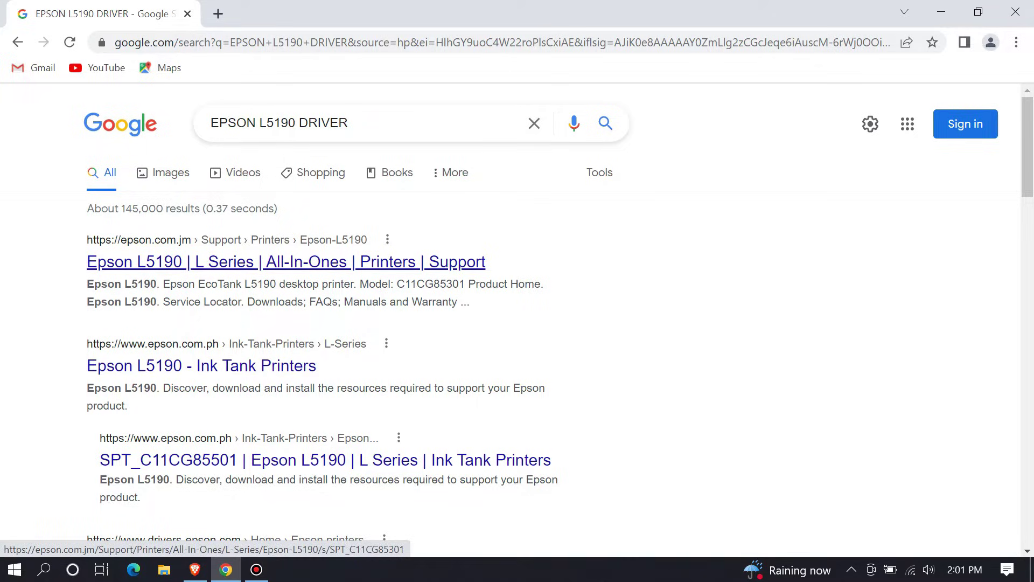
{"action": "left_click", "coordinate": [285, 262]}
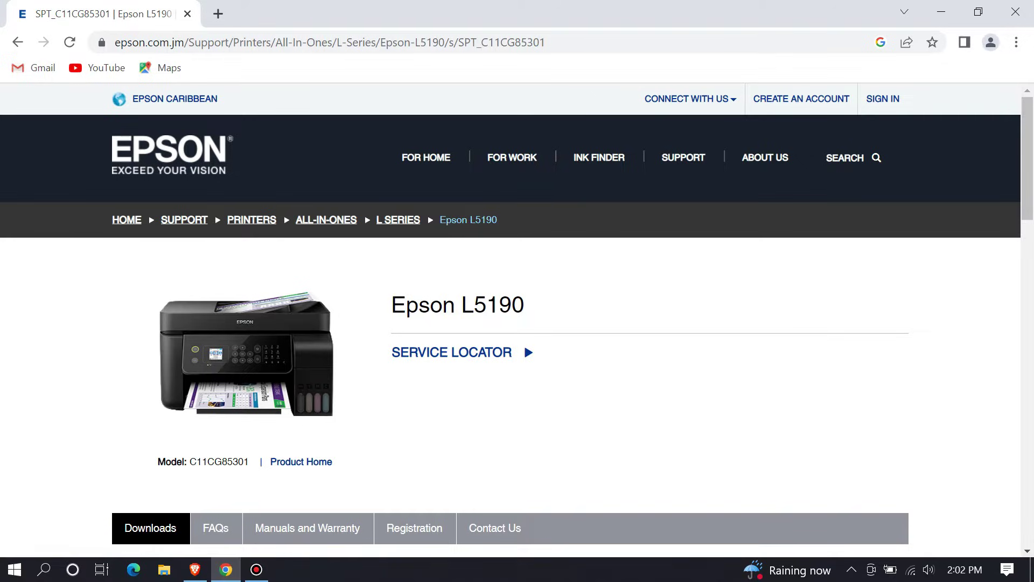
Step: Review the operating system choices offered in the Epson L5190 downloads section
{"action": "scroll", "coordinate": [524, 342], "scroll_direction": "down", "scroll_amount": 4}
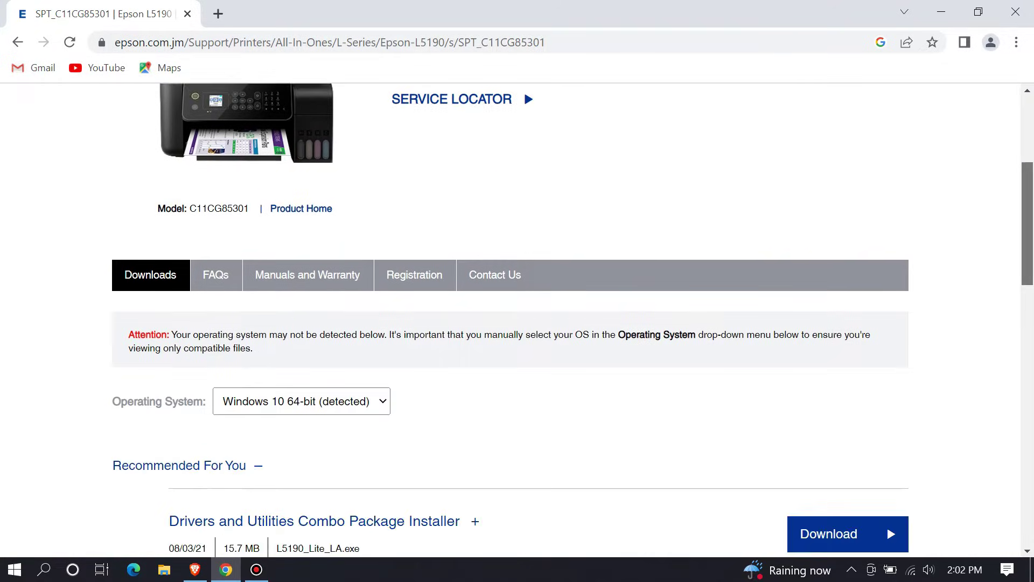
{"action": "scroll", "coordinate": [517, 328], "scroll_direction": "down", "scroll_amount": 2}
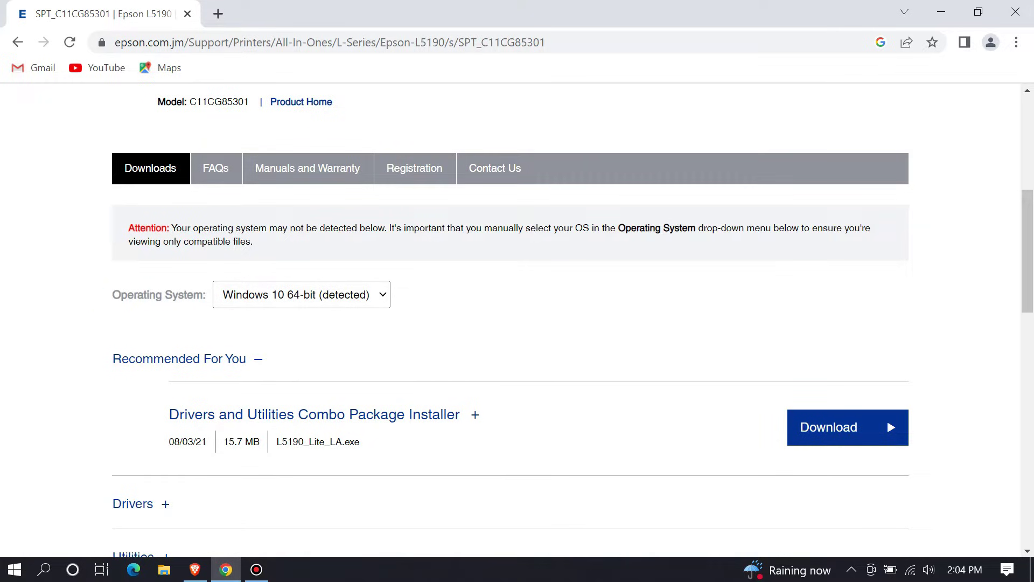
{"action": "left_click", "coordinate": [385, 301]}
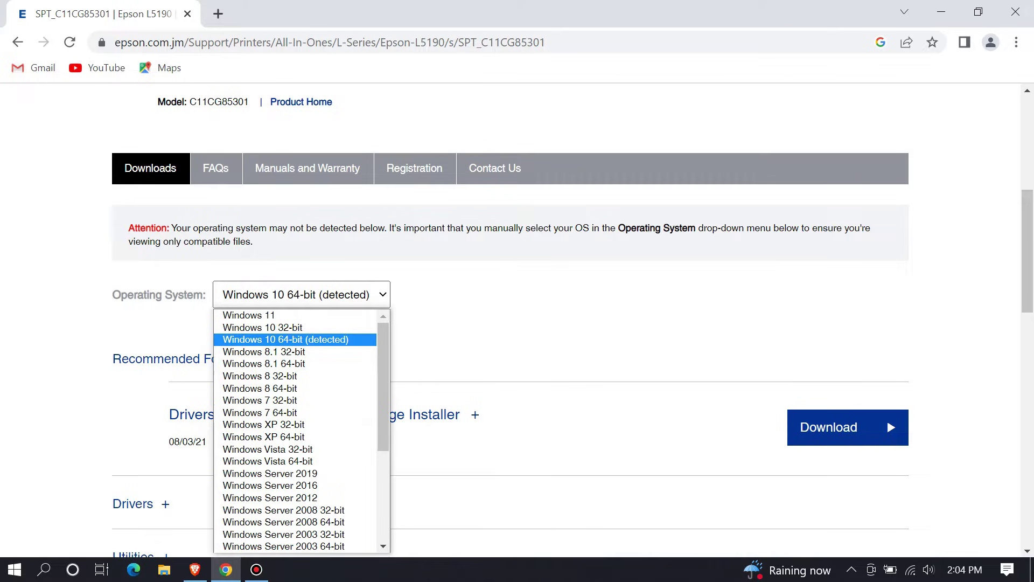
{"action": "key", "text": "Escape"}
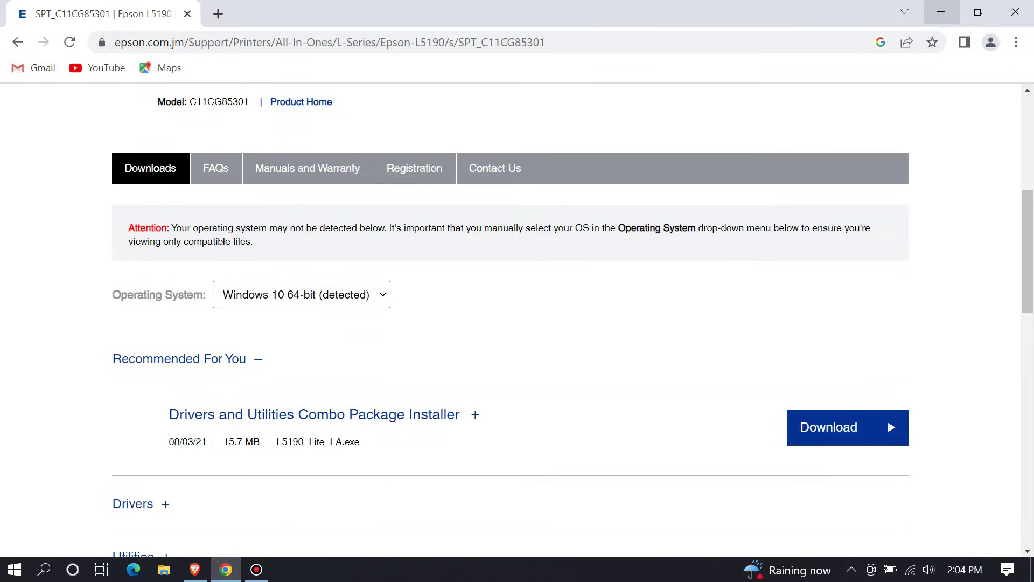
Step: Check the Windows edition and system type in the properties of This PC, and close the settings window
{"action": "left_click", "coordinate": [941, 12]}
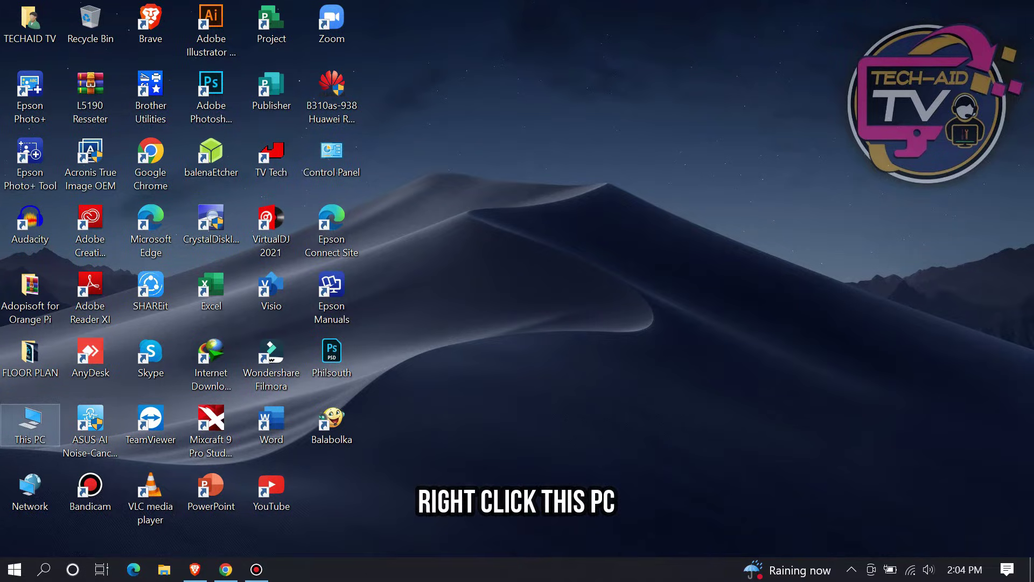
{"action": "right_click", "coordinate": [35, 412]}
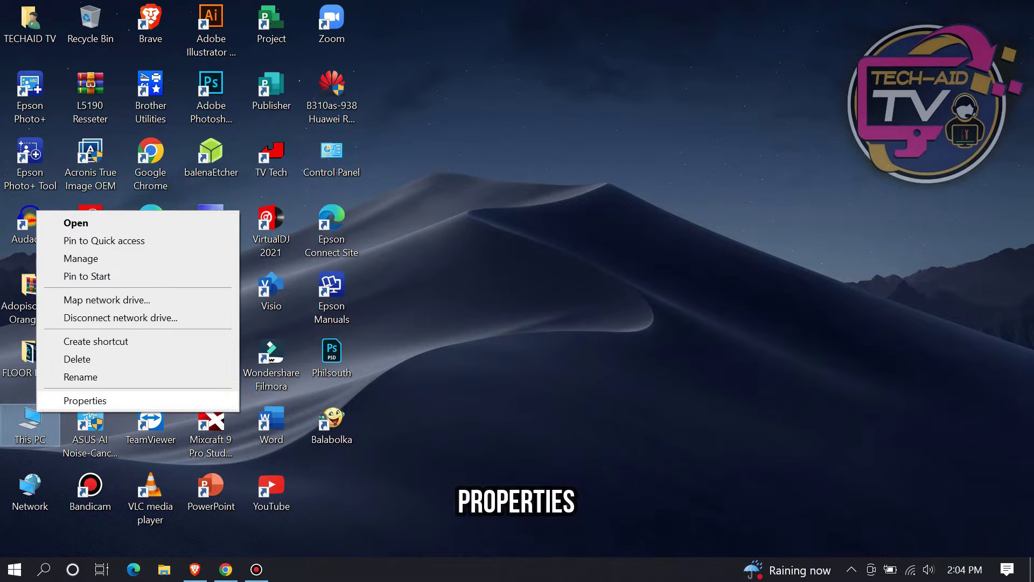
{"action": "left_click", "coordinate": [85, 400]}
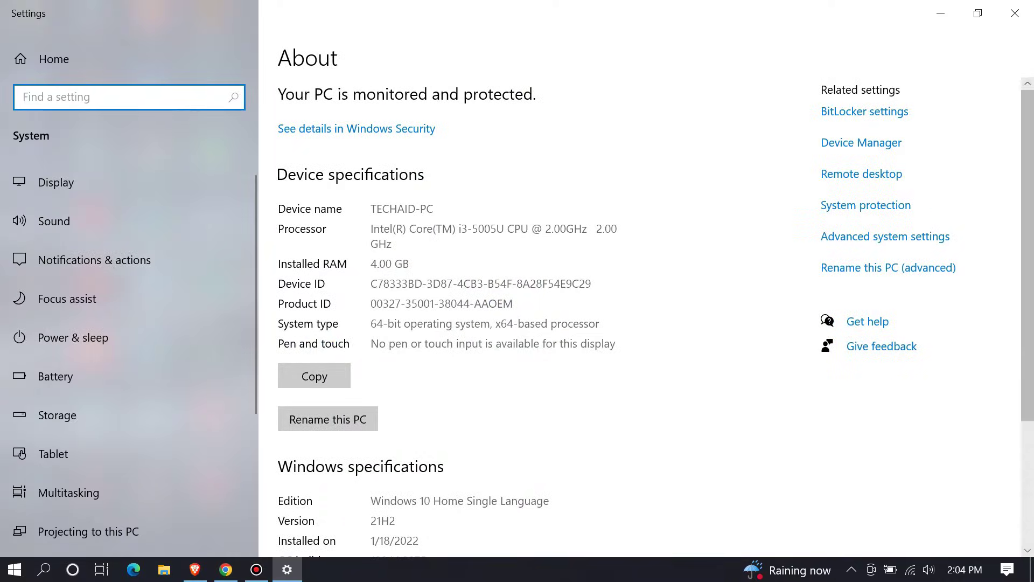
{"action": "scroll", "coordinate": [538, 296], "scroll_direction": "down", "scroll_amount": 2}
{"action": "left_click_drag", "start_coordinate": [371, 418], "coordinate": [550, 418]}
{"action": "left_click_drag", "start_coordinate": [371, 240], "coordinate": [599, 241]}
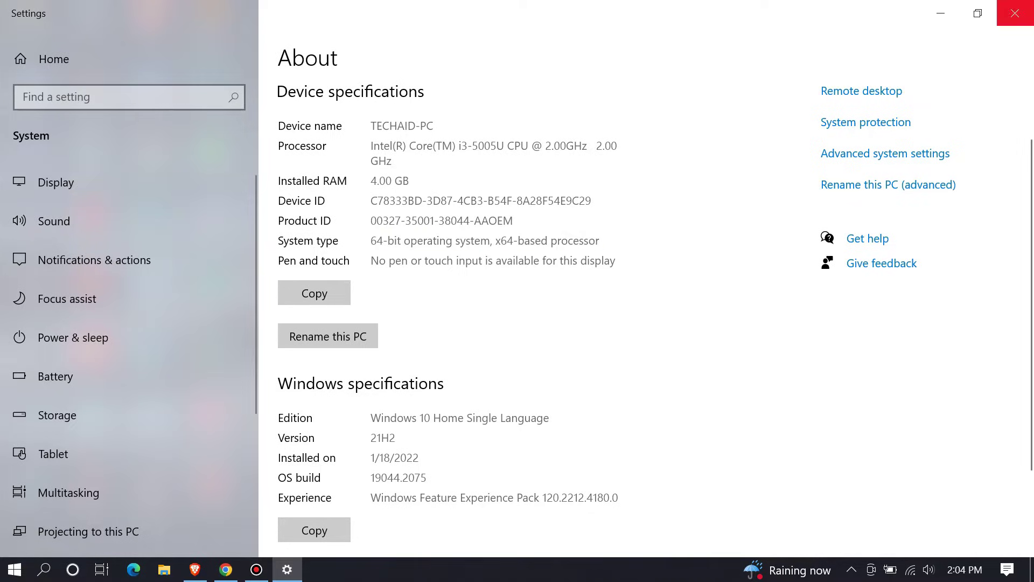
{"action": "left_click", "coordinate": [1015, 13]}
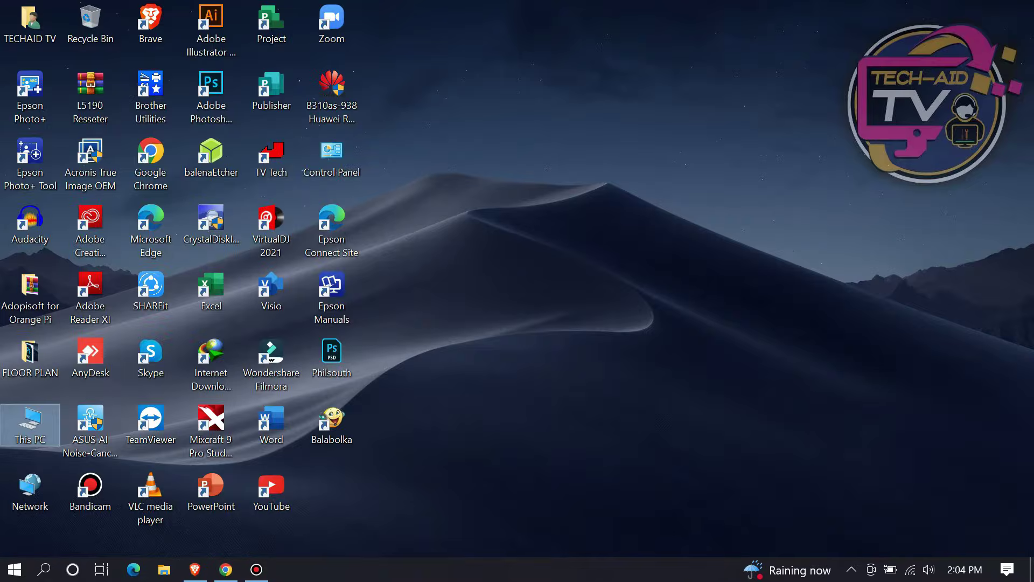
Step: Return to Chrome, keep Windows 10 64-bit as the operating system, and download the Drivers and Utilities Combo Package Installer
{"action": "left_click", "coordinate": [226, 570]}
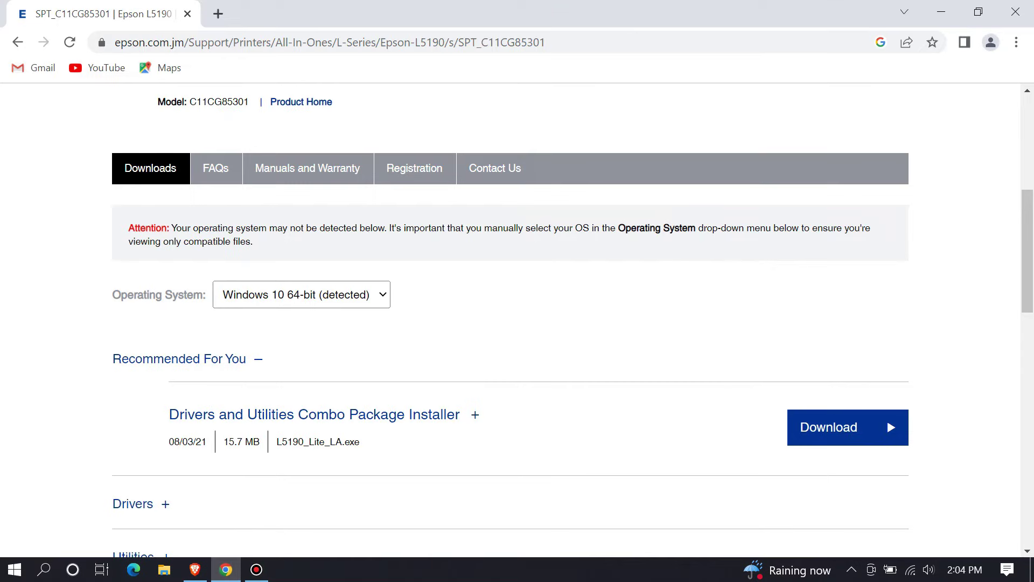
{"action": "left_click", "coordinate": [302, 294]}
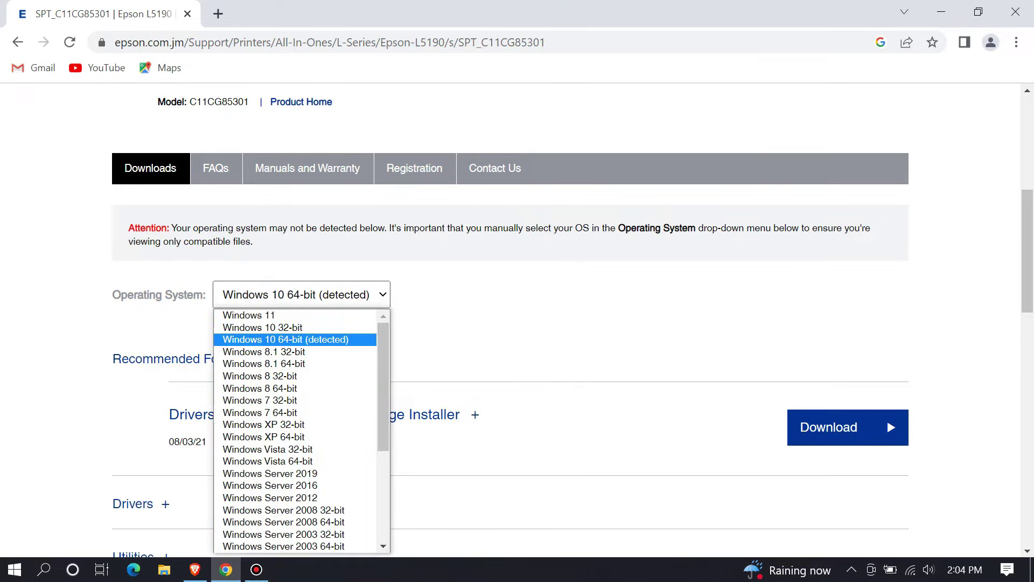
{"action": "left_click", "coordinate": [609, 299]}
{"action": "scroll", "coordinate": [608, 299], "scroll_direction": "down", "scroll_amount": 1}
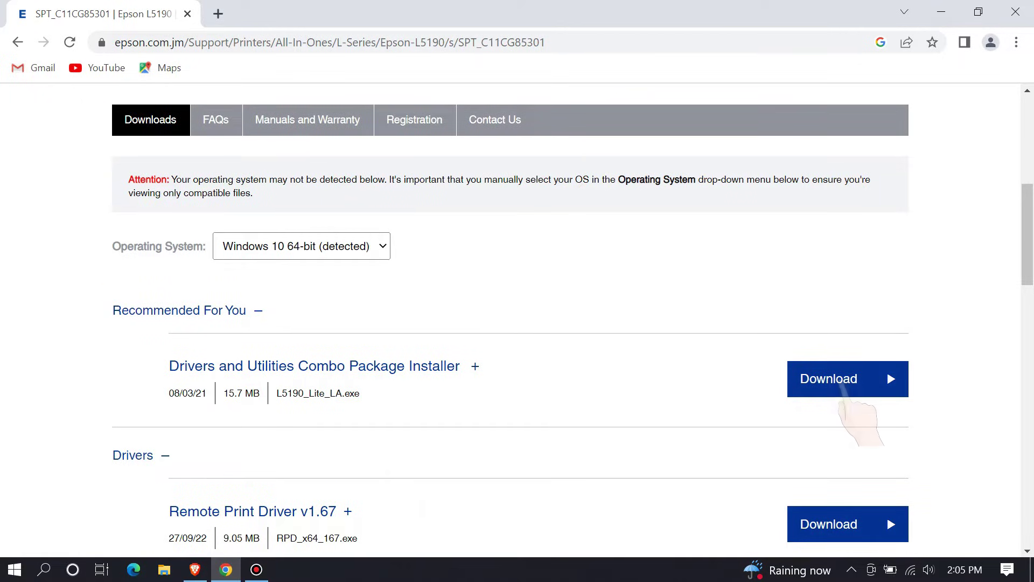
{"action": "left_click", "coordinate": [840, 380]}
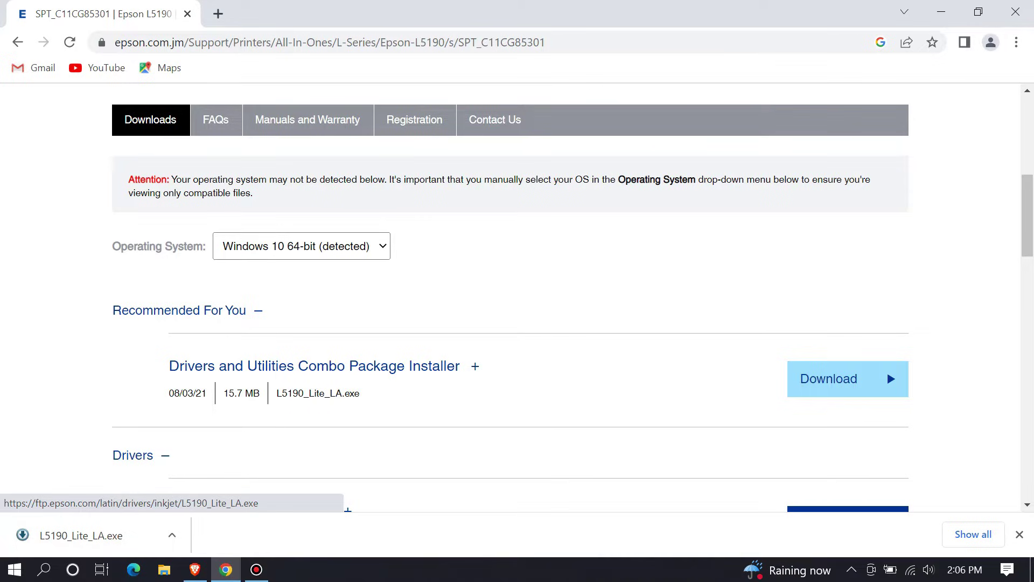
Step: Run the downloaded L5190_Lite_LA.exe, close the browser, and agree to continue with the Epson Installer
{"action": "left_click", "coordinate": [173, 535]}
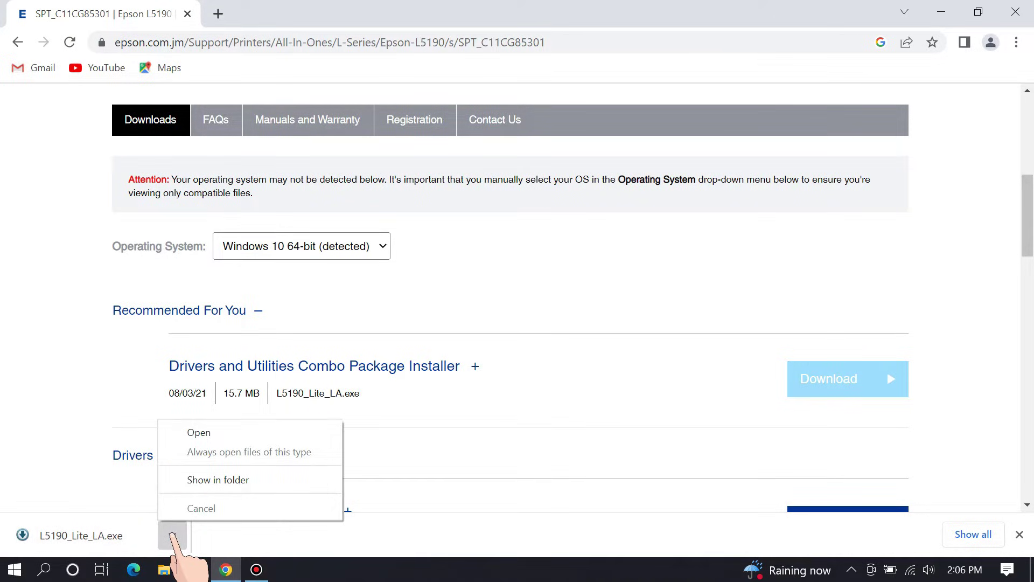
{"action": "left_click", "coordinate": [237, 434]}
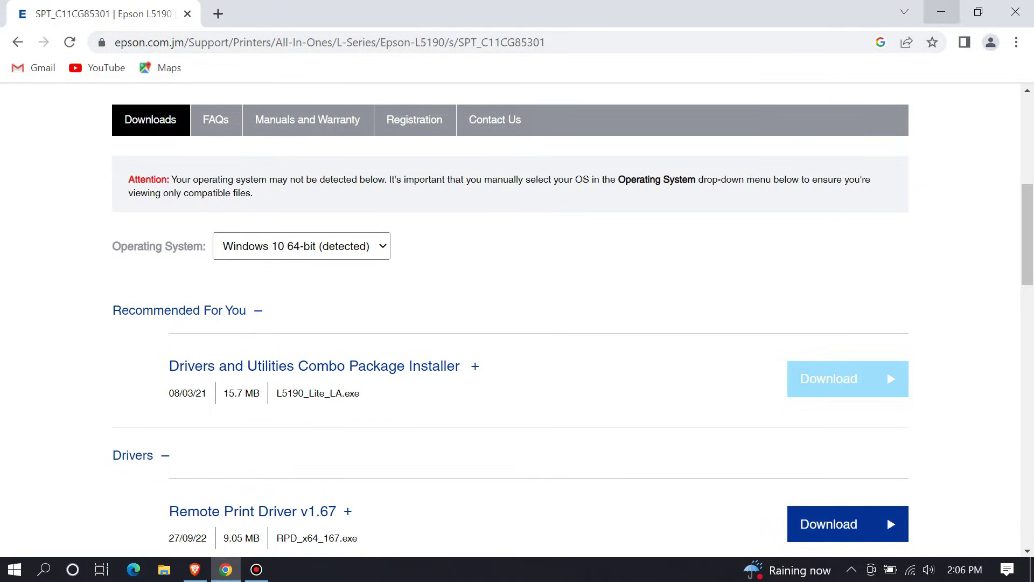
{"action": "left_click", "coordinate": [1016, 12]}
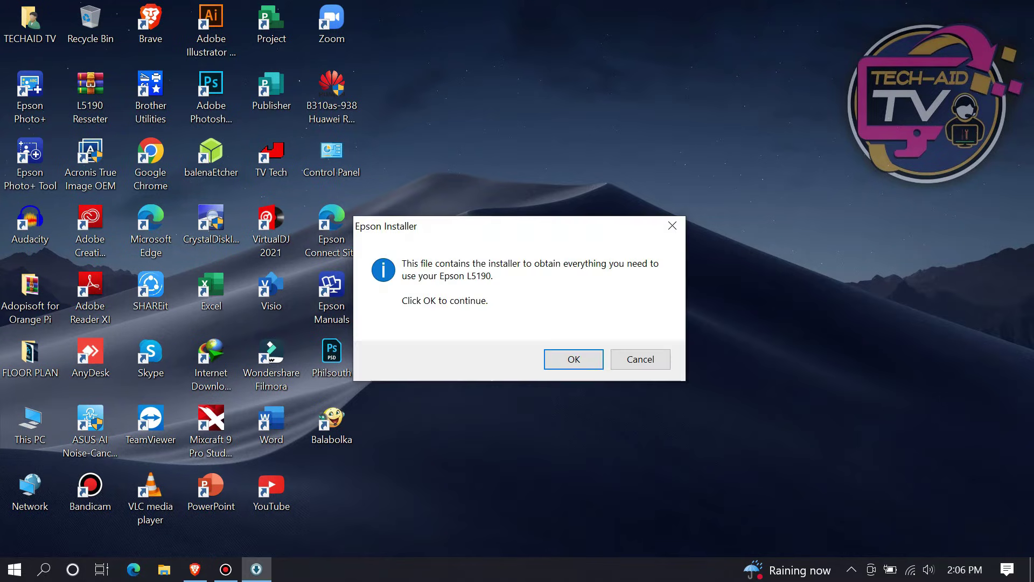
{"action": "left_click", "coordinate": [575, 361]}
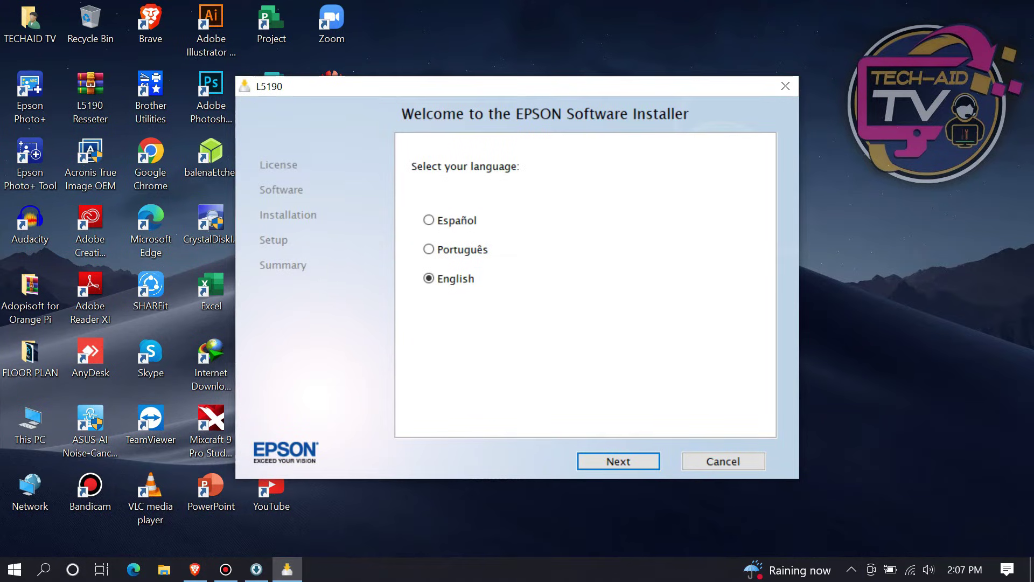
Step: Accept the license agreement in English and install all the listed EPSON software items
{"action": "left_click", "coordinate": [618, 461]}
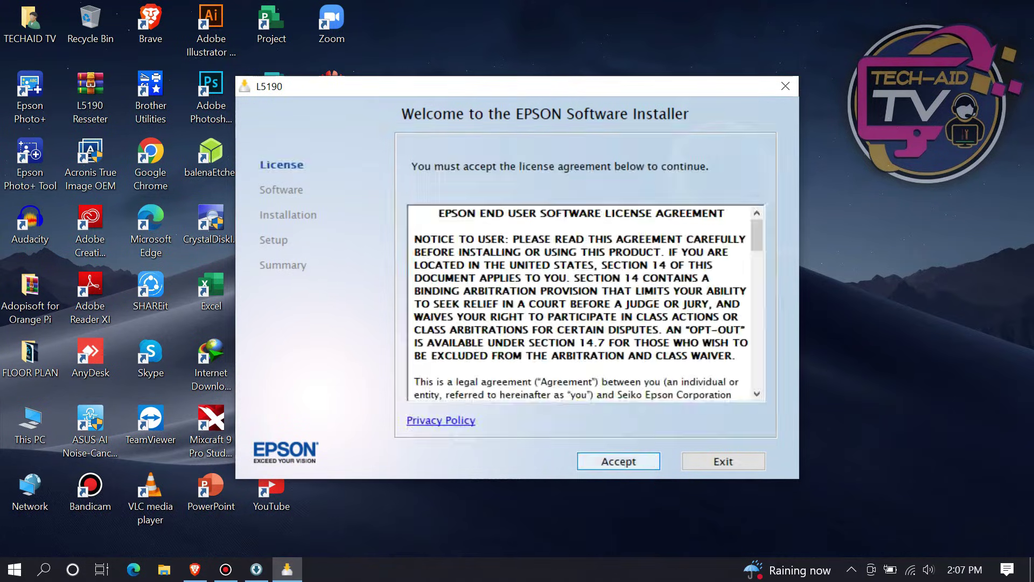
{"action": "left_click", "coordinate": [618, 461]}
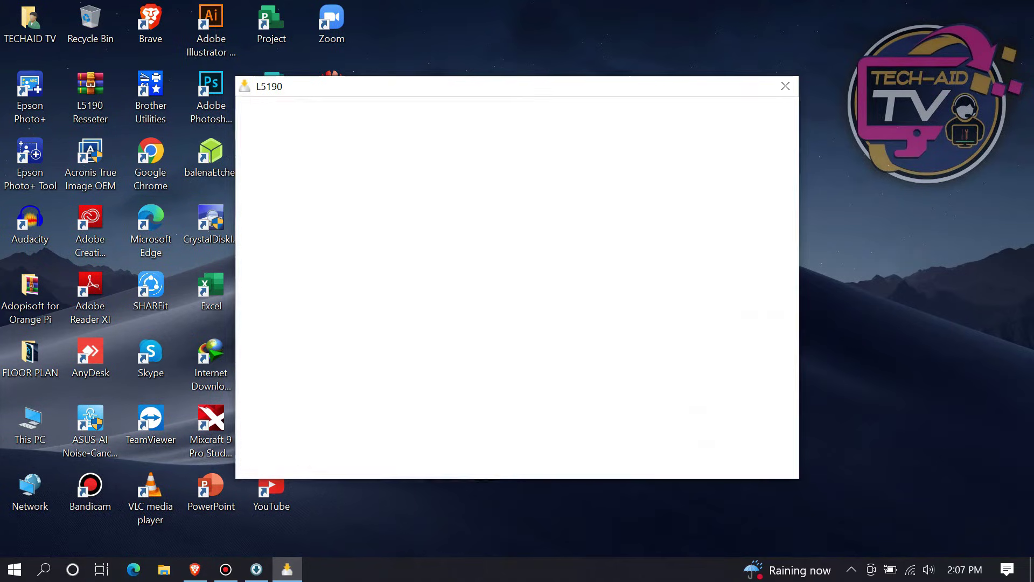
{"action": "left_click", "coordinate": [620, 461]}
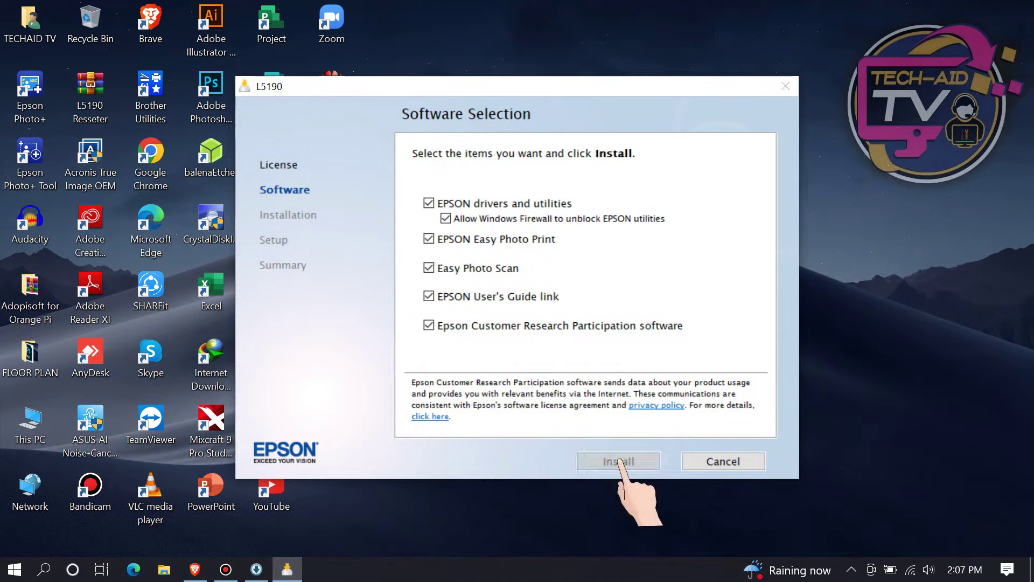
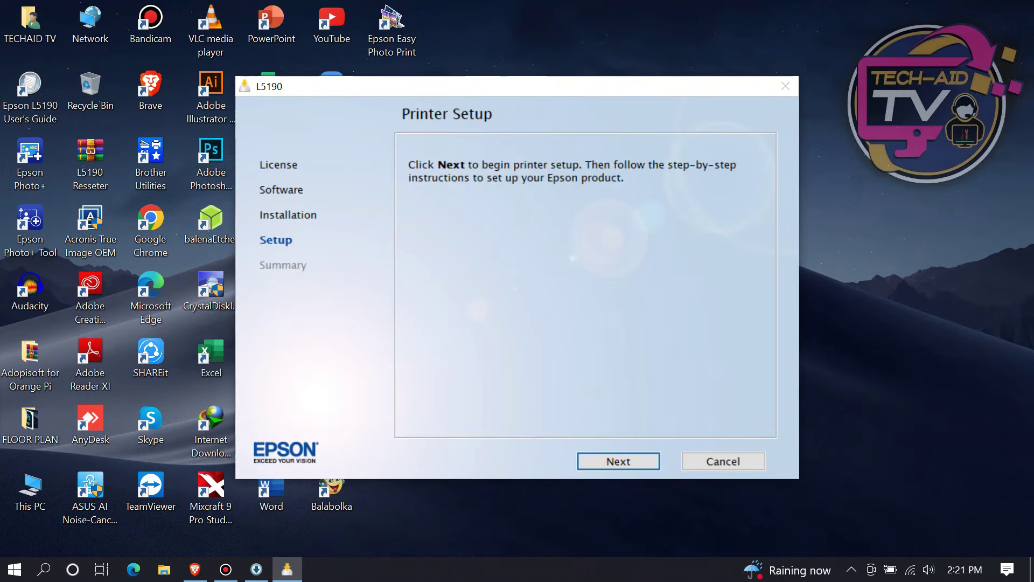
Step: Begin the printer setup and confirm that the ink is charged
{"action": "left_click", "coordinate": [644, 462]}
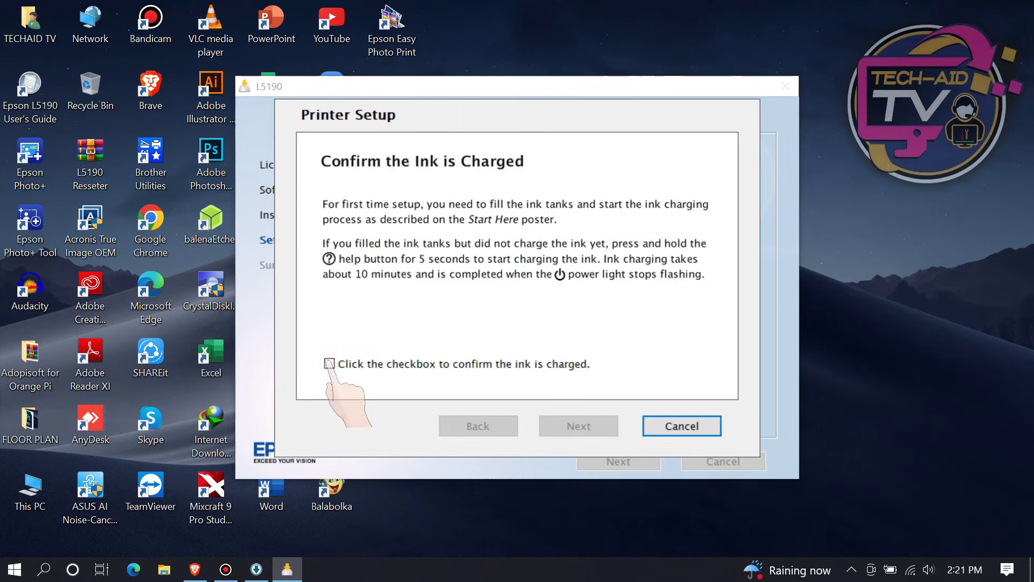
{"action": "left_click", "coordinate": [329, 363]}
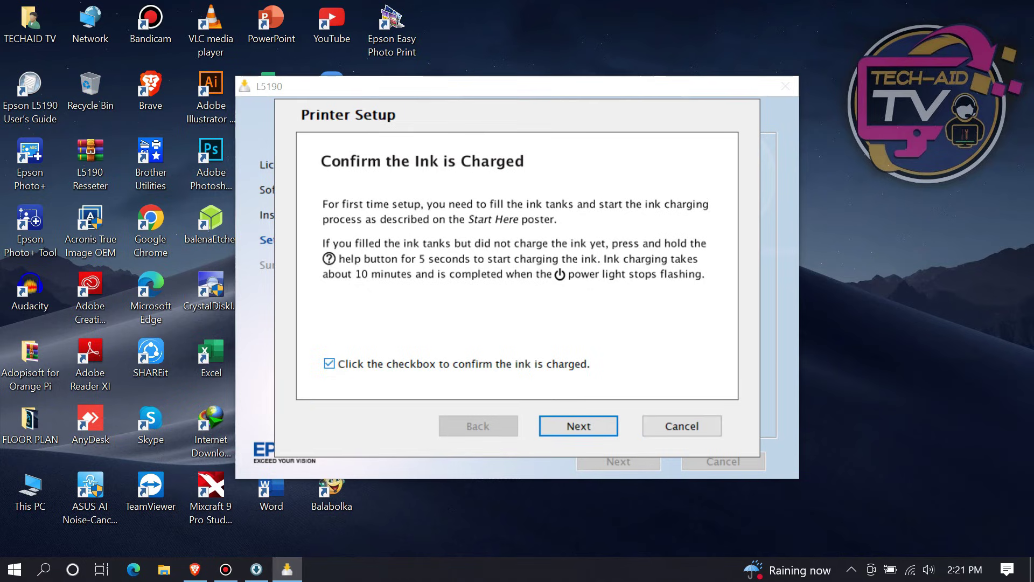
{"action": "left_click", "coordinate": [584, 428]}
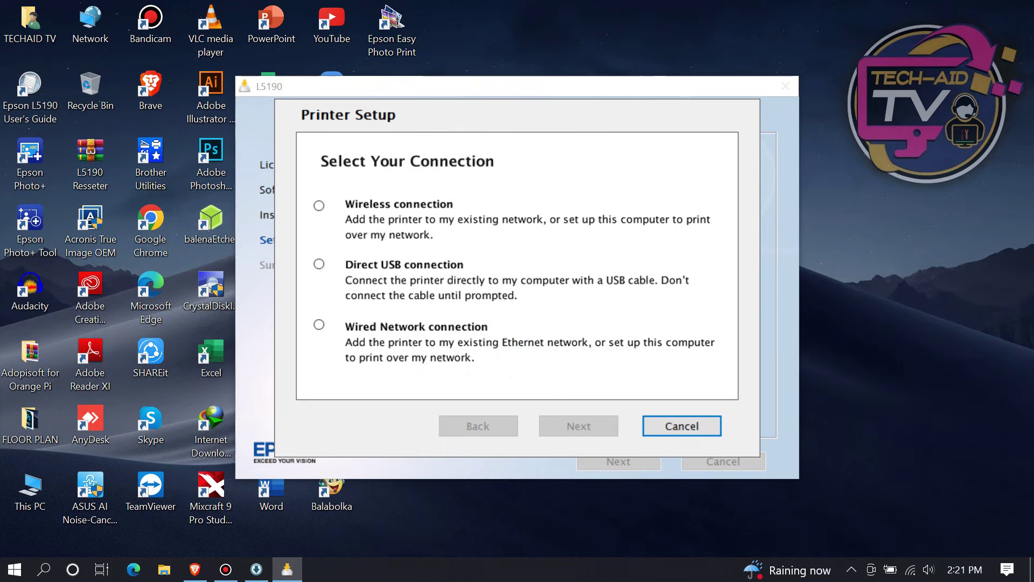
Step: Set up the printer with the Direct USB connection and print a test page
{"action": "left_click", "coordinate": [319, 263]}
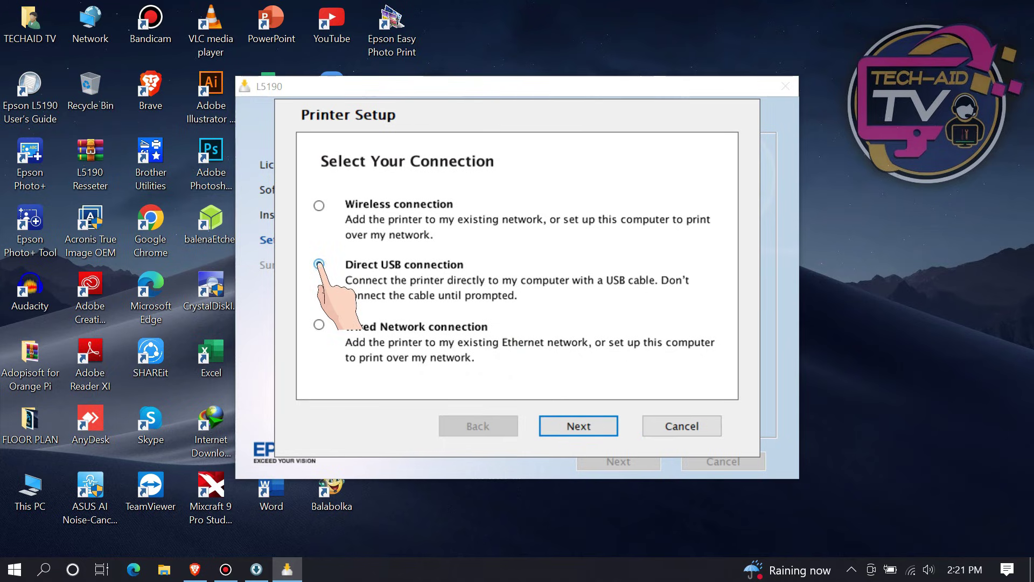
{"action": "left_click", "coordinate": [580, 427]}
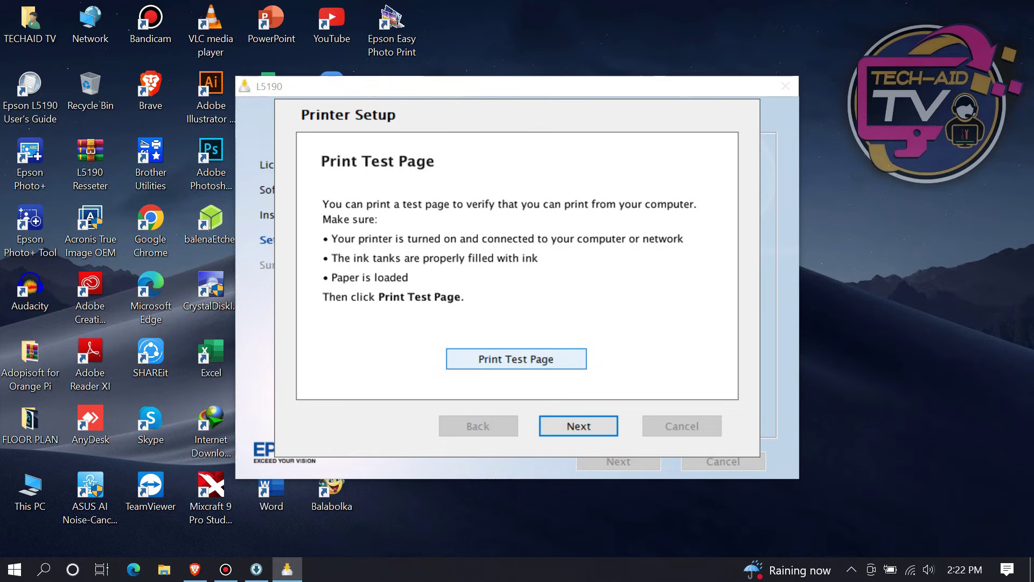
{"action": "left_click", "coordinate": [516, 360]}
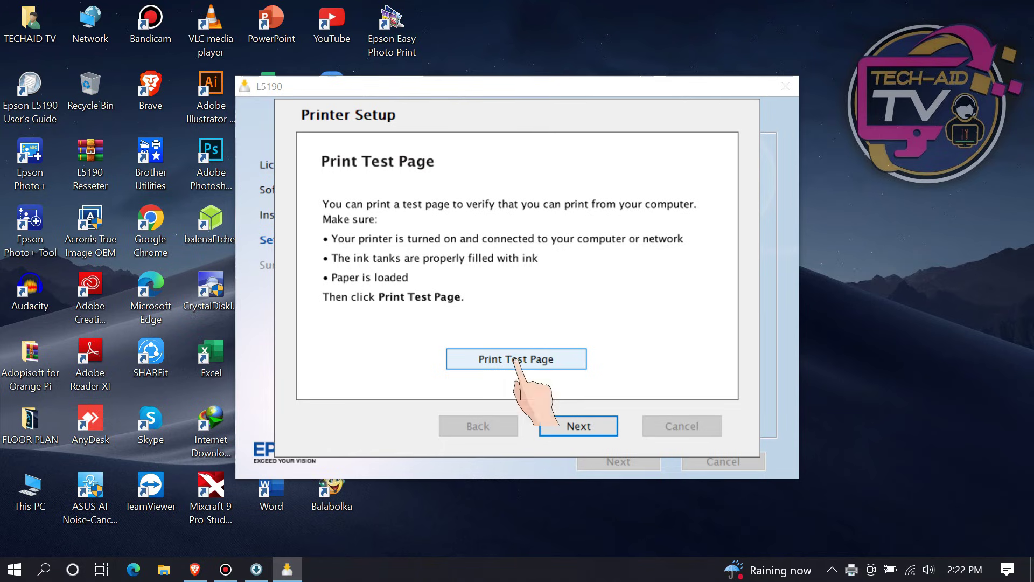